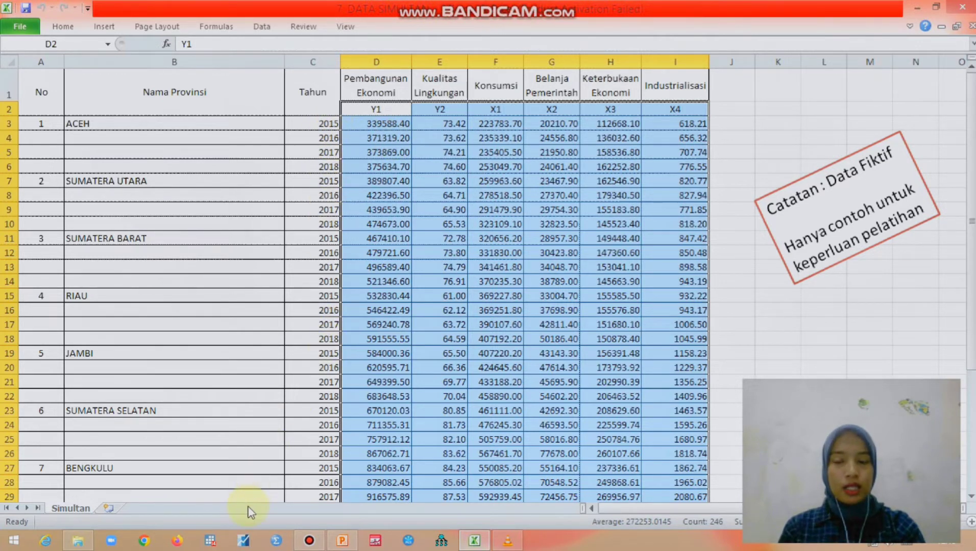
Switch to EViews and start a new workfile with the Balanced Panel structure type.
{"action": "left_click", "coordinate": [234, 545]}
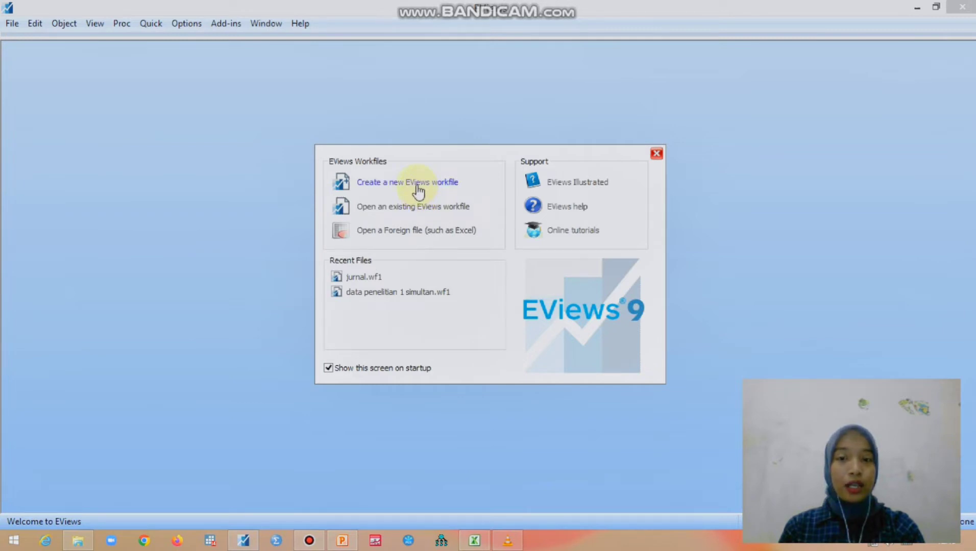
{"action": "left_click", "coordinate": [418, 191]}
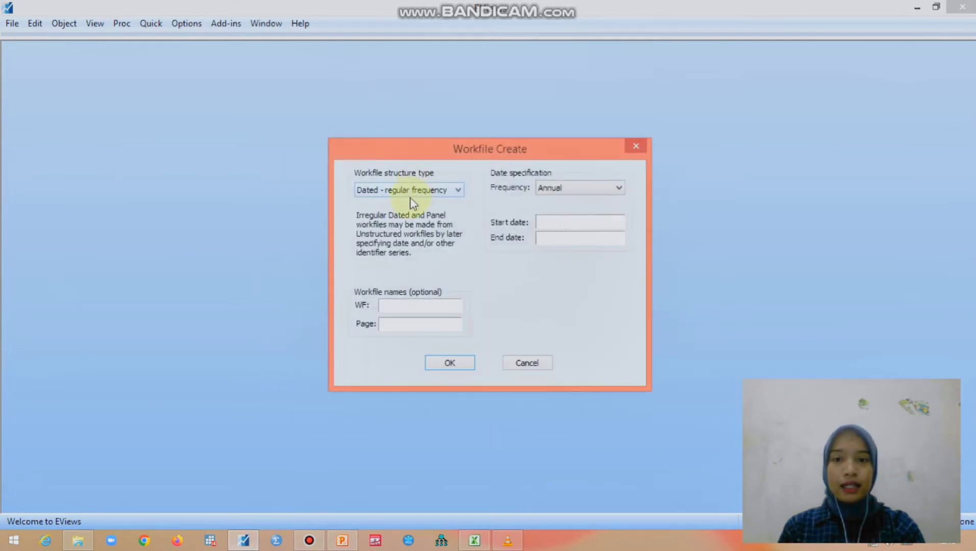
{"action": "left_click", "coordinate": [410, 196]}
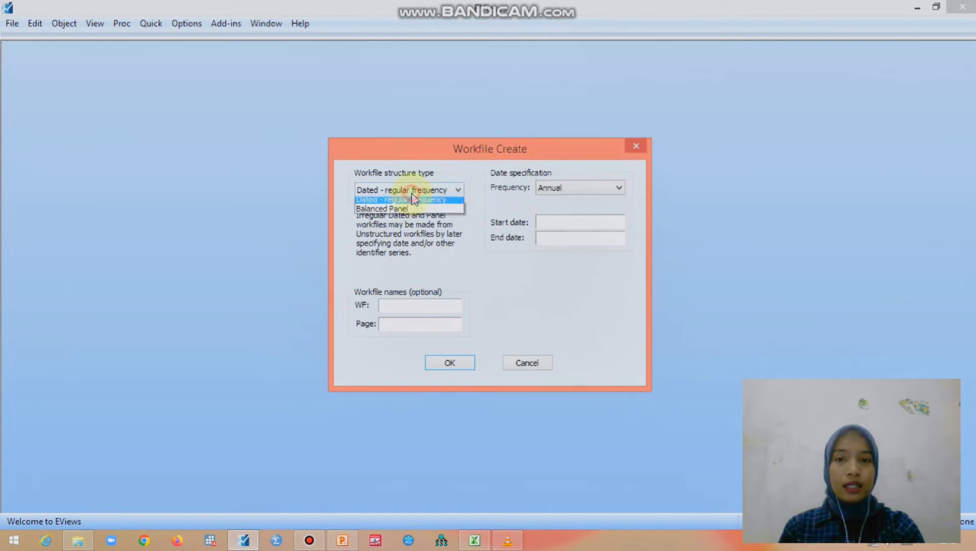
{"action": "left_click", "coordinate": [402, 227]}
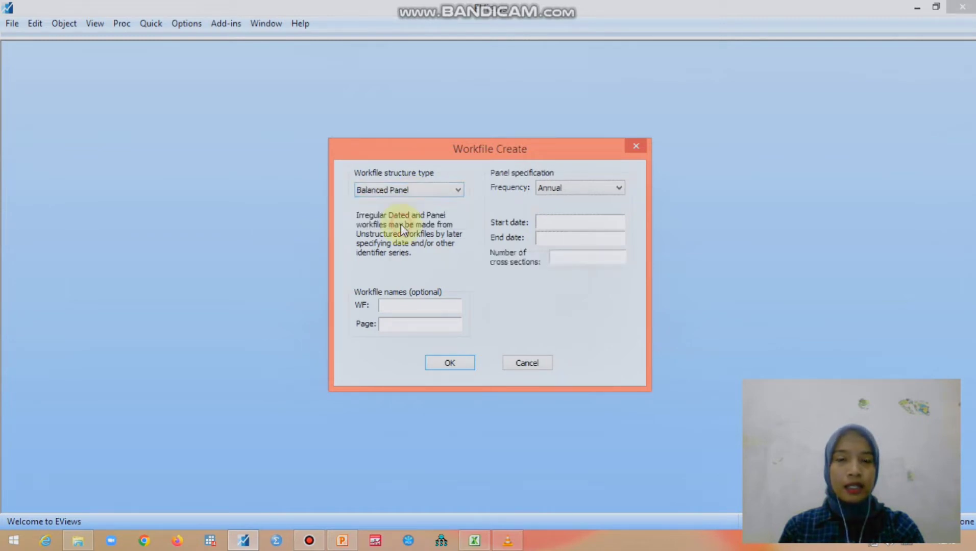
Create the annual panel workfile with start date 2015, end date 2018 and 10 cross sections.
{"action": "left_click", "coordinate": [553, 220]}
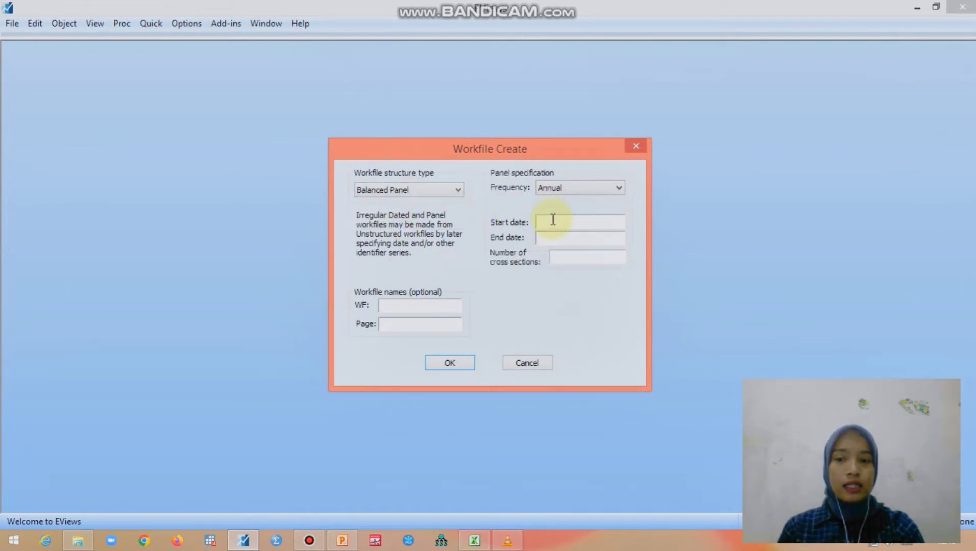
{"action": "type", "text": "2016"}
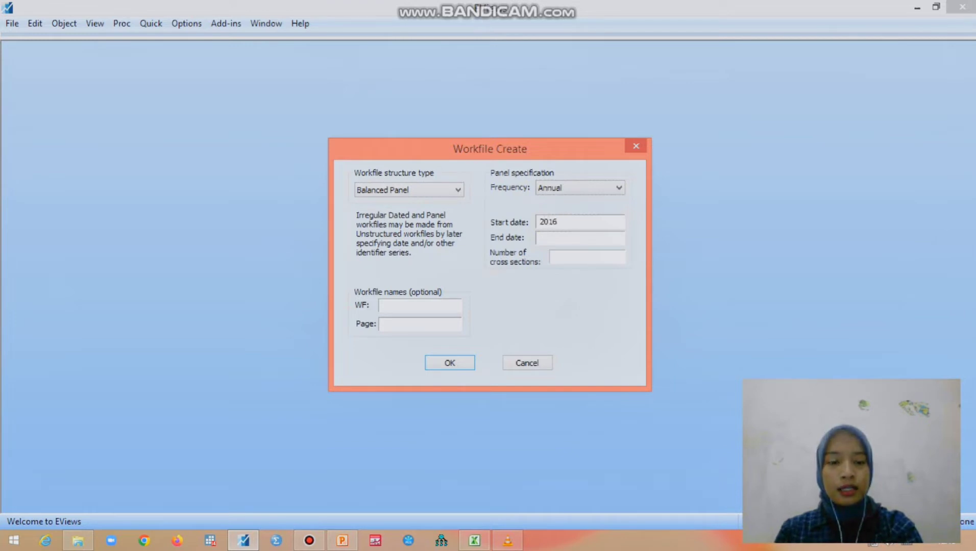
{"action": "key", "text": "BackSpace"}
{"action": "type", "text": "5"}
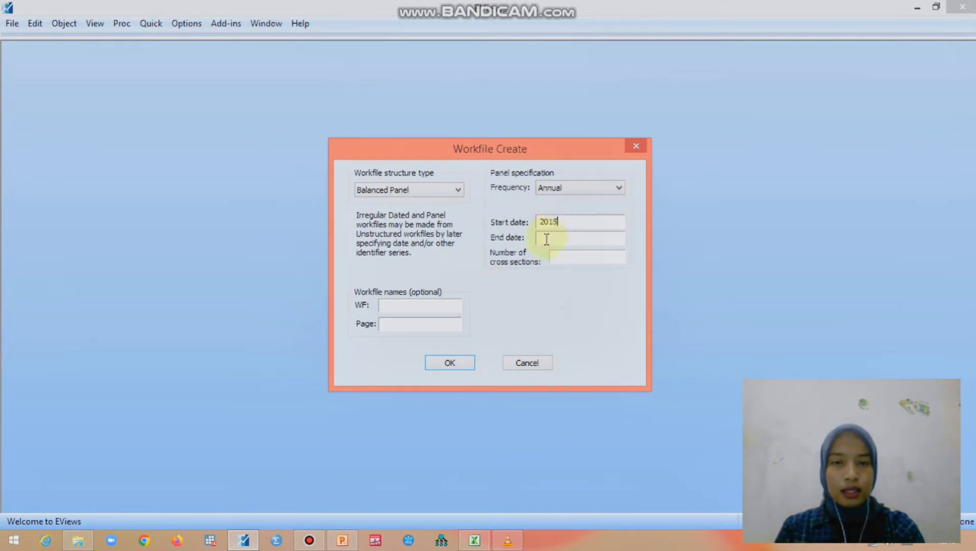
{"action": "left_click", "coordinate": [546, 239]}
{"action": "type", "text": "2018"}
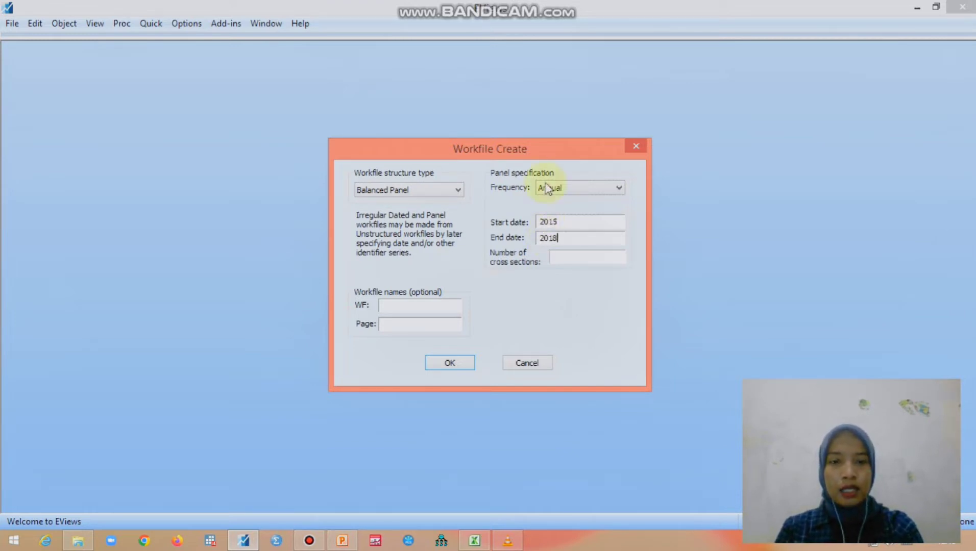
{"action": "left_click", "coordinate": [565, 256]}
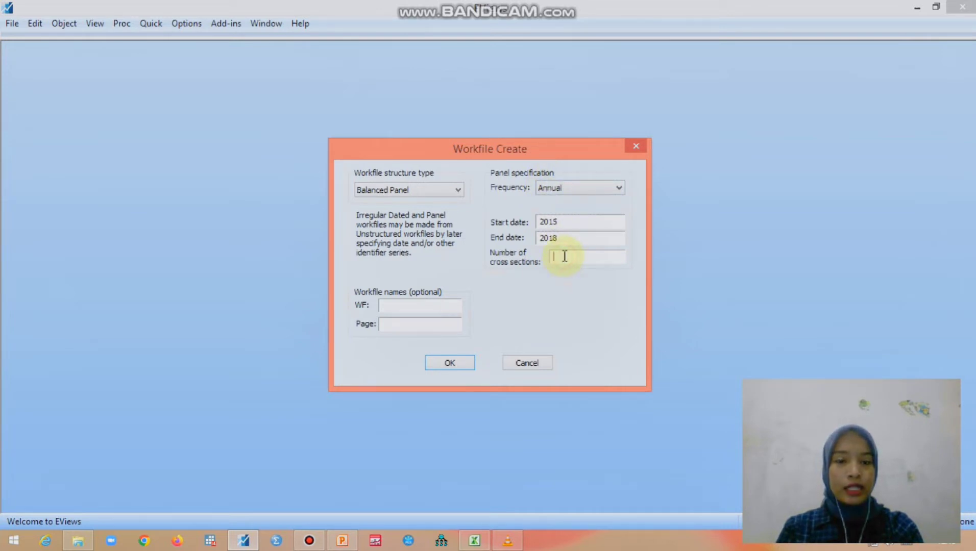
{"action": "type", "text": "10"}
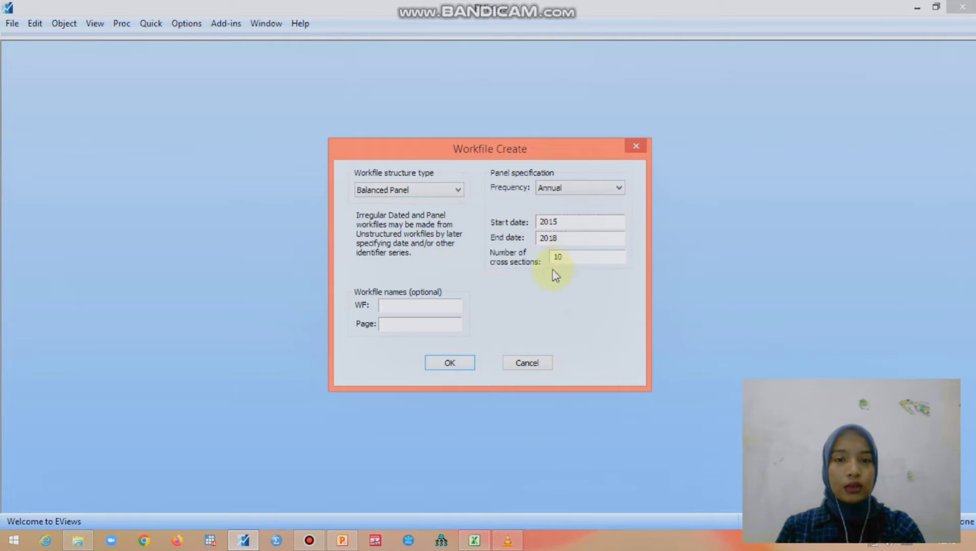
{"action": "left_click", "coordinate": [468, 359]}
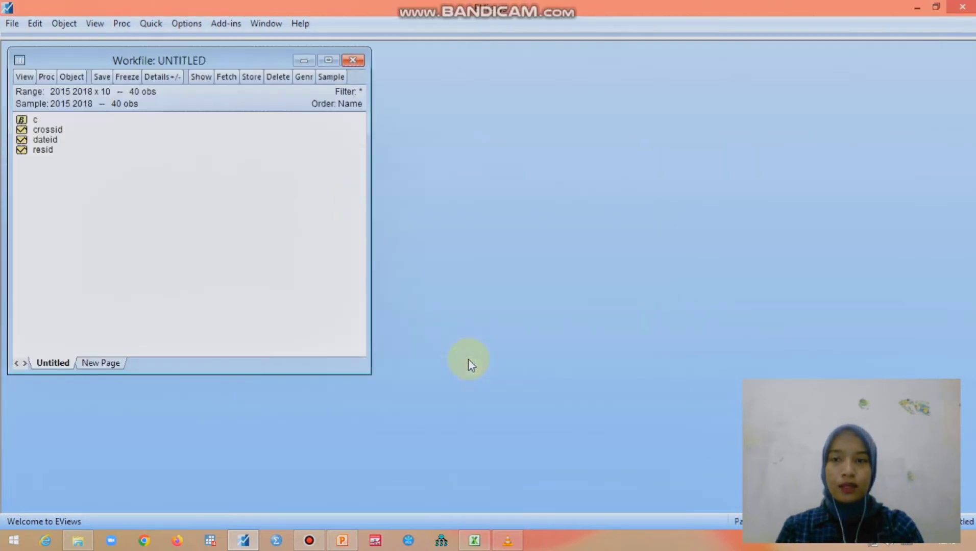
{"action": "left_click", "coordinate": [459, 290]}
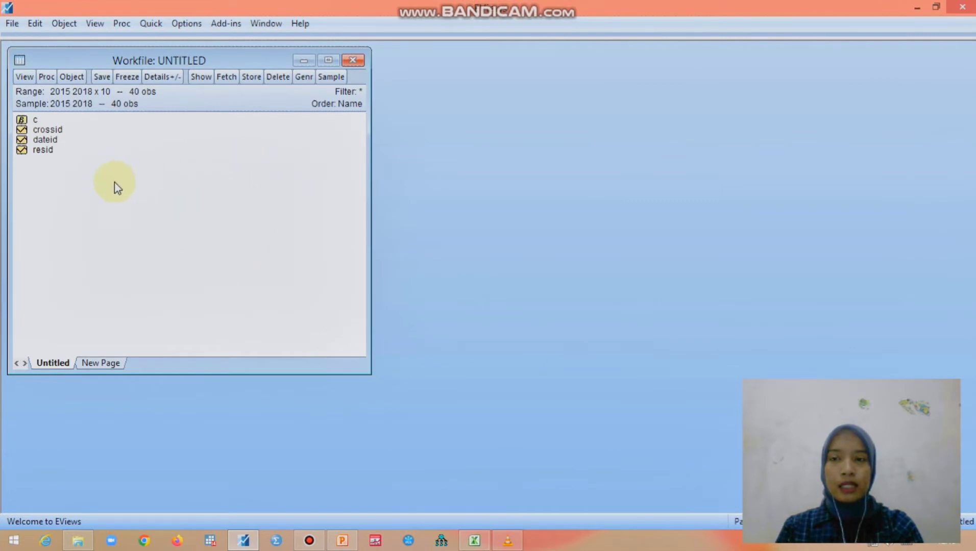
Open an empty group for editing series, with the blank series-name row above the first observation in view.
{"action": "left_click", "coordinate": [151, 24]}
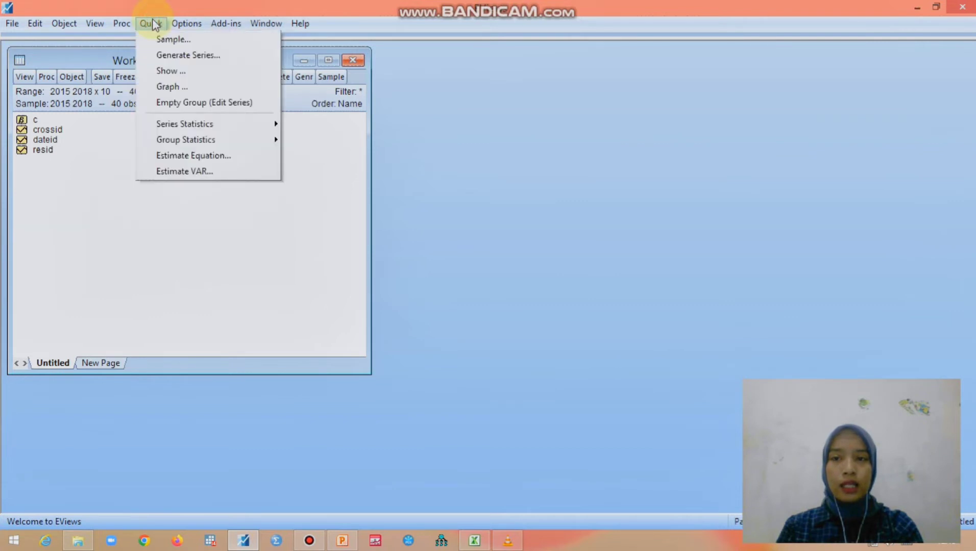
{"action": "left_click", "coordinate": [164, 101]}
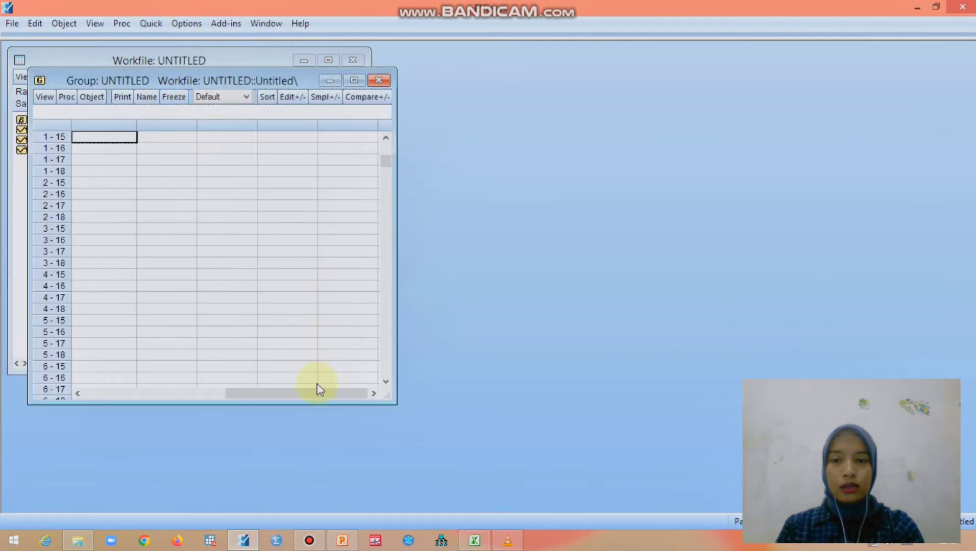
{"action": "left_click_drag", "start_coordinate": [316, 390], "coordinate": [122, 413]}
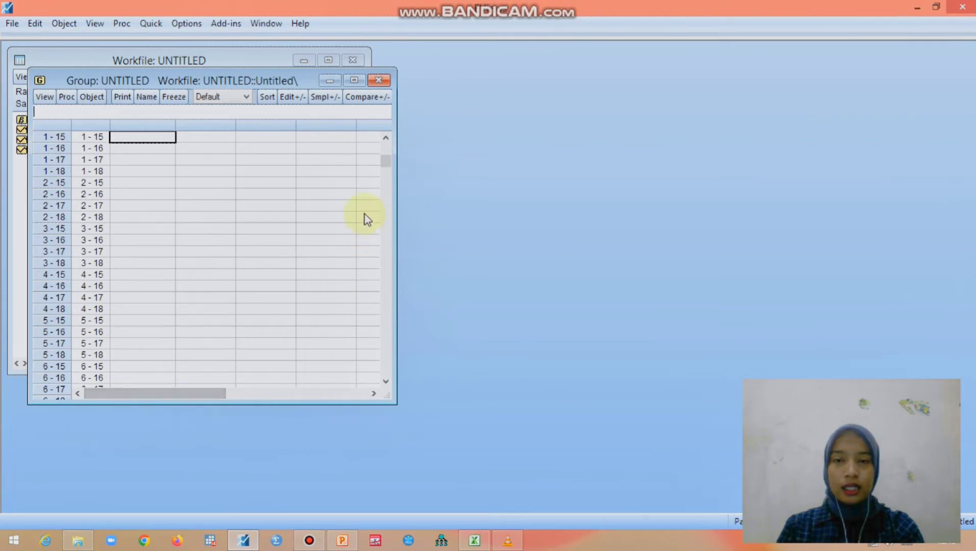
{"action": "left_click_drag", "start_coordinate": [385, 161], "coordinate": [386, 141]}
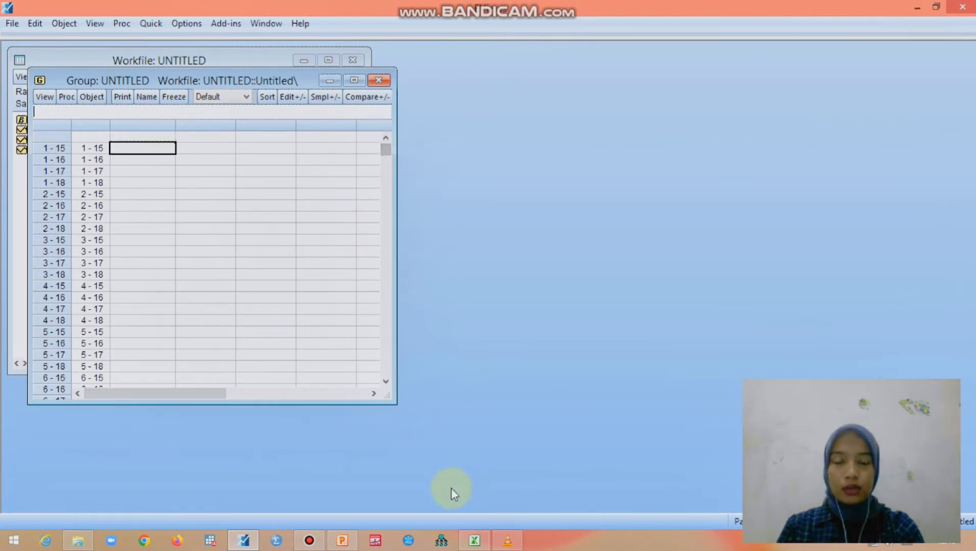
Copy the selected Y1 to X4 data from the Excel sheet and paste it into the EViews group, starting at the first series-name cell.
{"action": "left_click", "coordinate": [474, 540]}
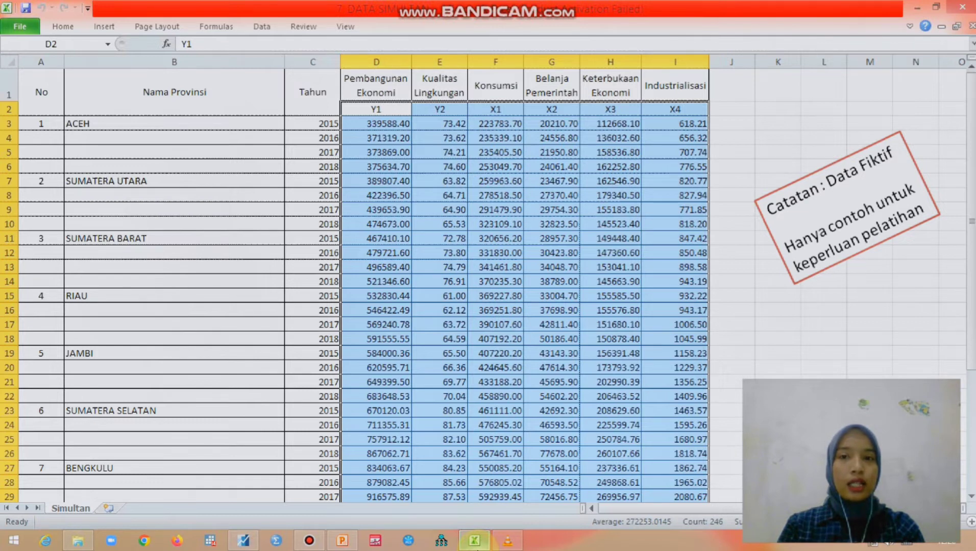
{"action": "key", "text": "ctrl+c"}
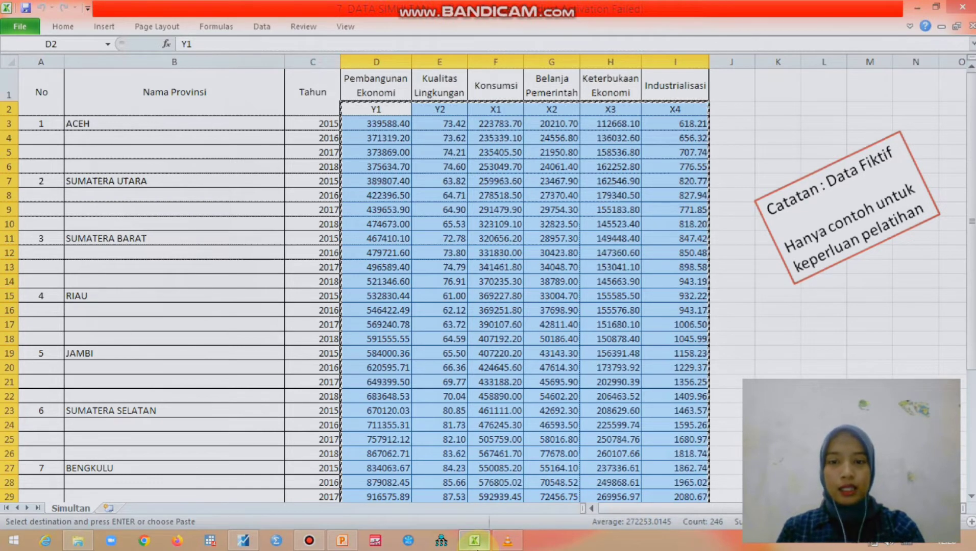
{"action": "left_click", "coordinate": [243, 541]}
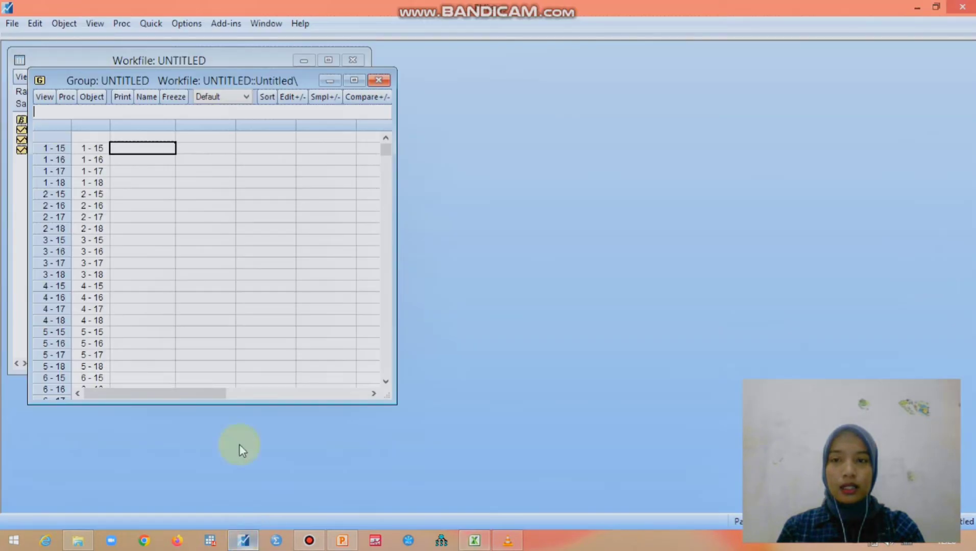
{"action": "left_click", "coordinate": [145, 137]}
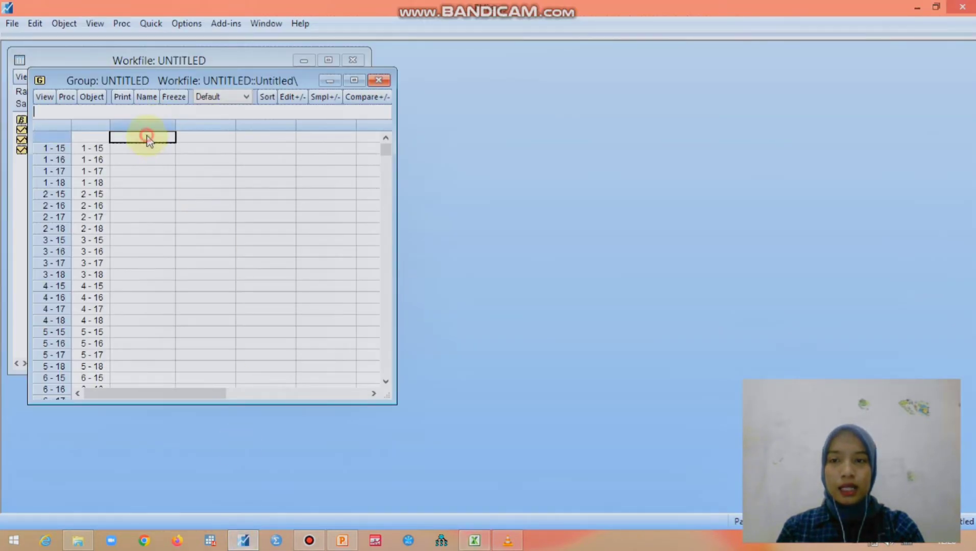
{"action": "key", "text": "ctrl+v"}
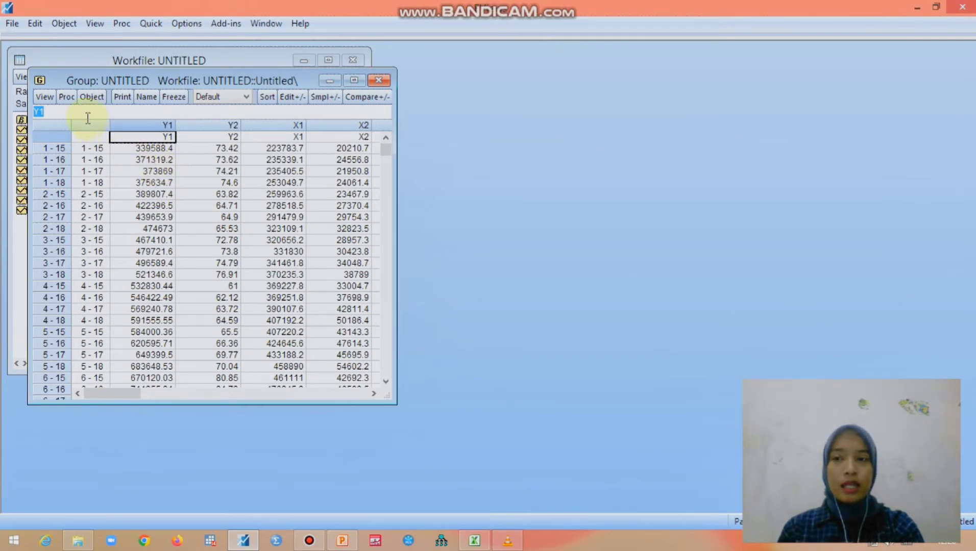
Make an equation from the group and set its specification to "y1 c y2 x1 x2".
{"action": "left_click", "coordinate": [72, 101]}
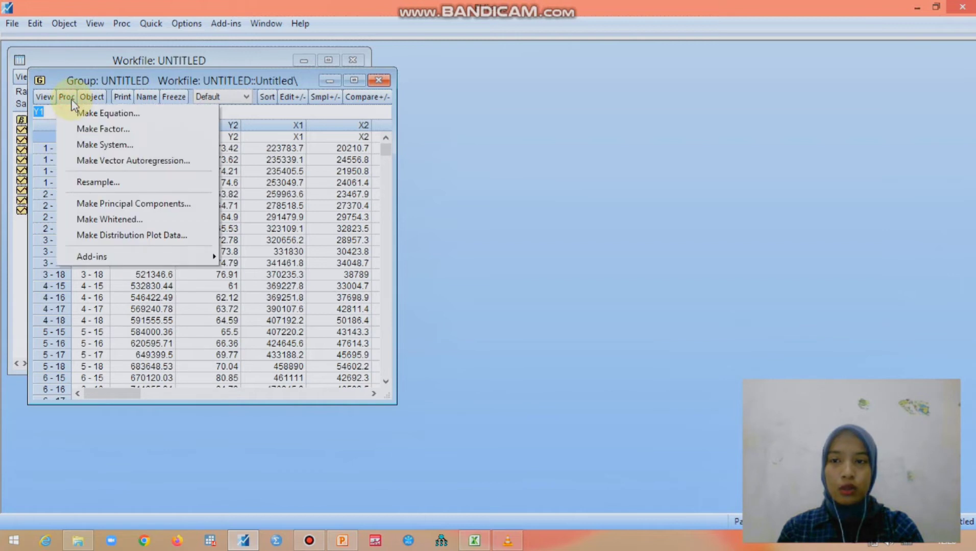
{"action": "left_click", "coordinate": [112, 114]}
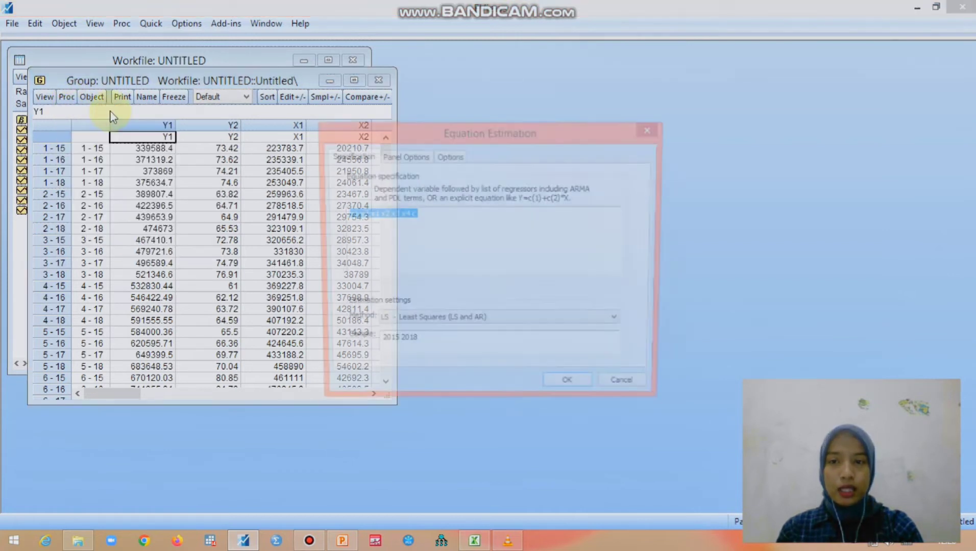
{"action": "left_click", "coordinate": [437, 214]}
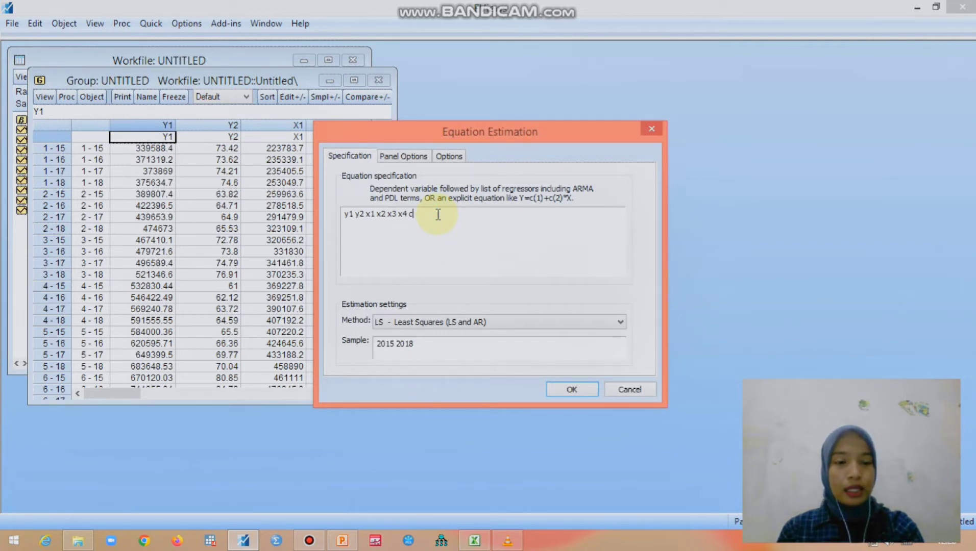
{"action": "key", "text": "BackSpace"}
{"action": "key", "text": "BackSpace"}
{"action": "key", "text": "BackSpace"}
{"action": "key", "text": "BackSpace"}
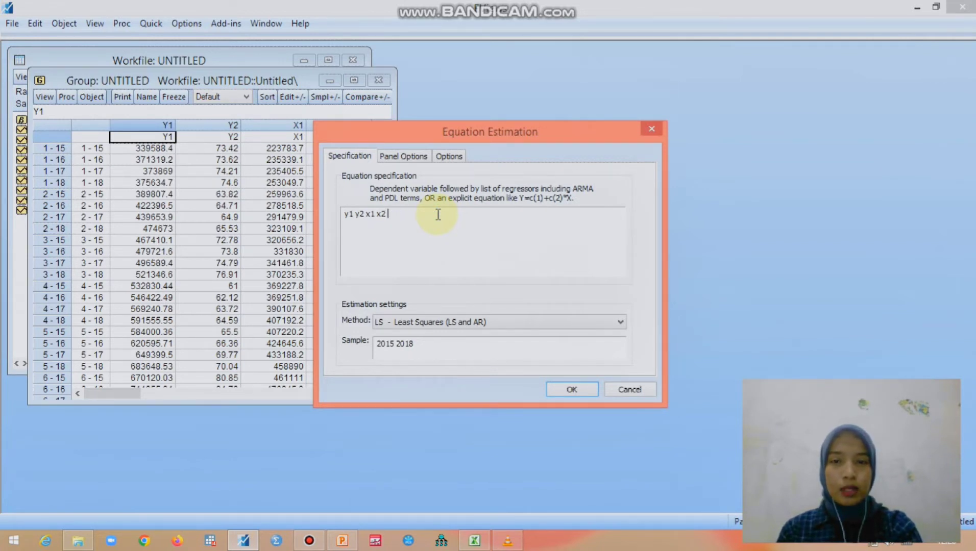
{"action": "left_click", "coordinate": [354, 215]}
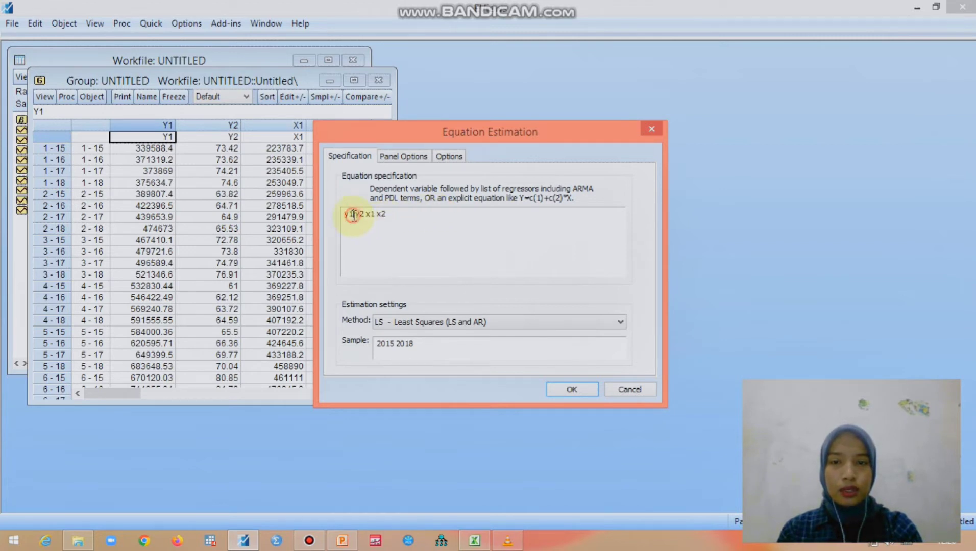
{"action": "type", "text": "c"}
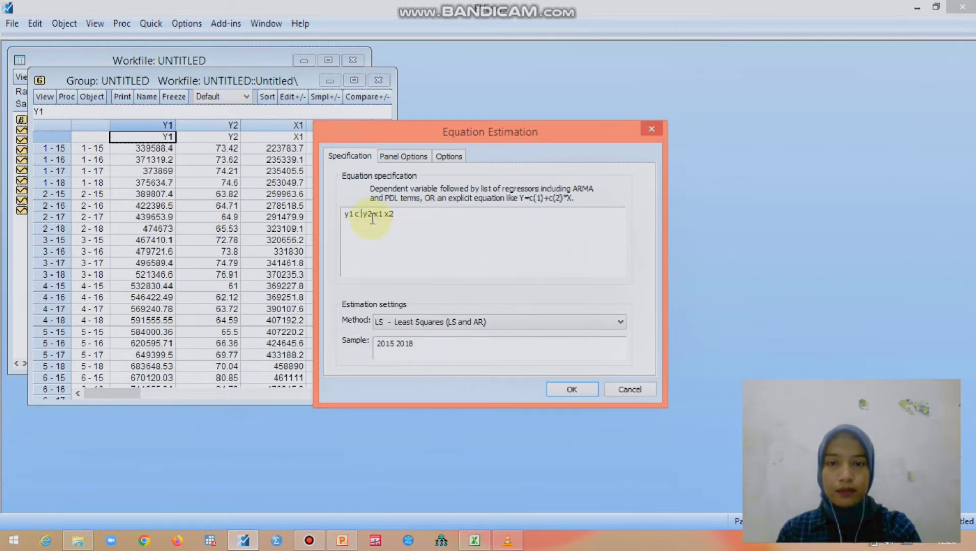
Estimate the equation by TSLS - Two-Stage Least Squares with the instrument list "x1 x2 x3 x4".
{"action": "left_click", "coordinate": [416, 322]}
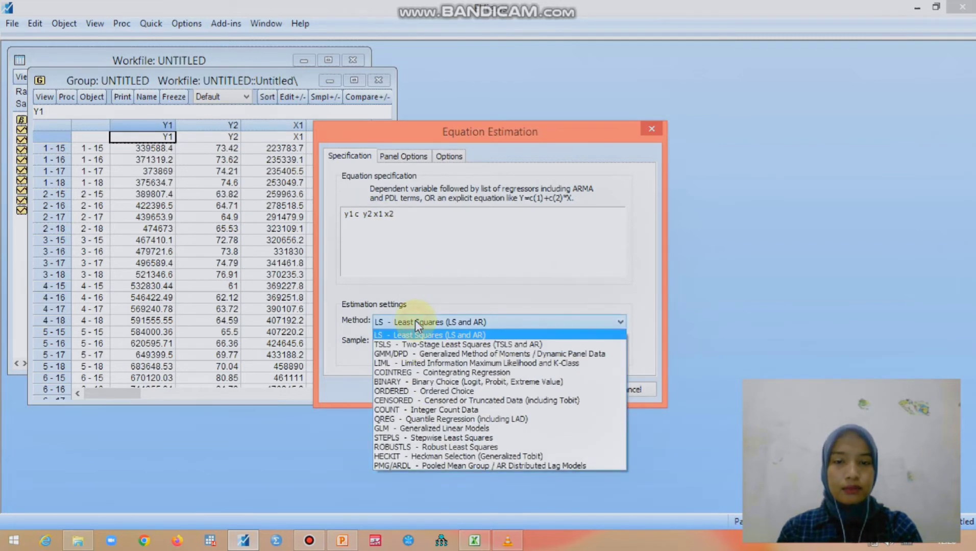
{"action": "left_click", "coordinate": [430, 345]}
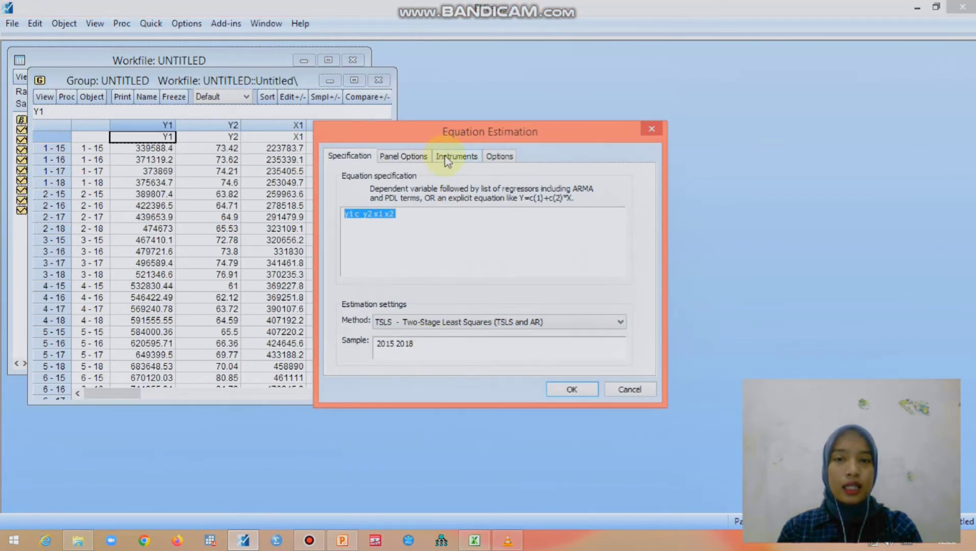
{"action": "left_click", "coordinate": [447, 158]}
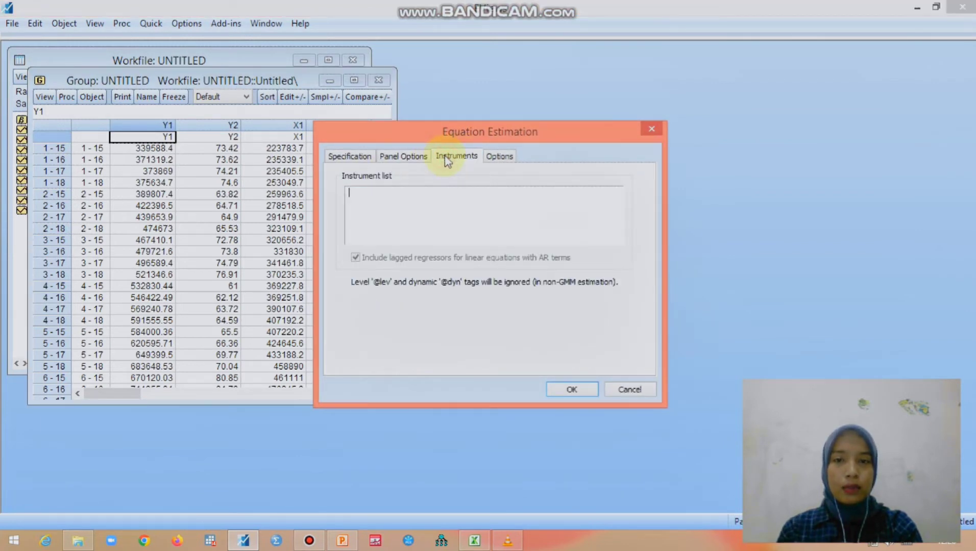
{"action": "left_click", "coordinate": [402, 204]}
{"action": "type", "text": "x"}
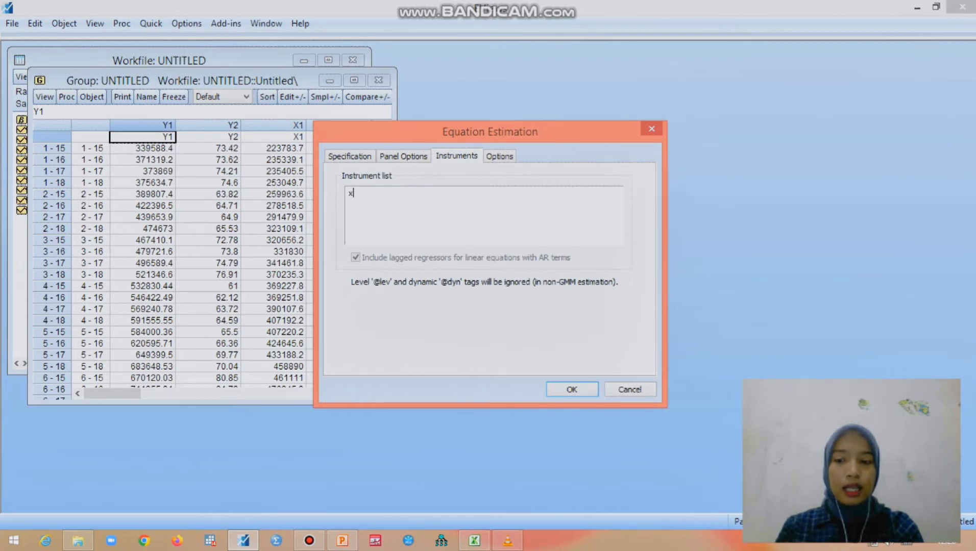
{"action": "type", "text": "1 x2 x3 x4"}
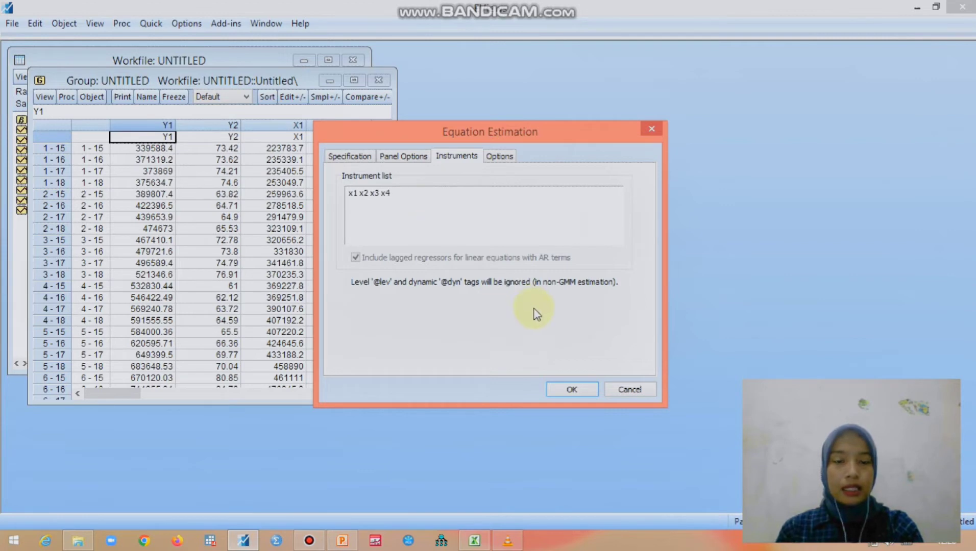
{"action": "left_click", "coordinate": [567, 390]}
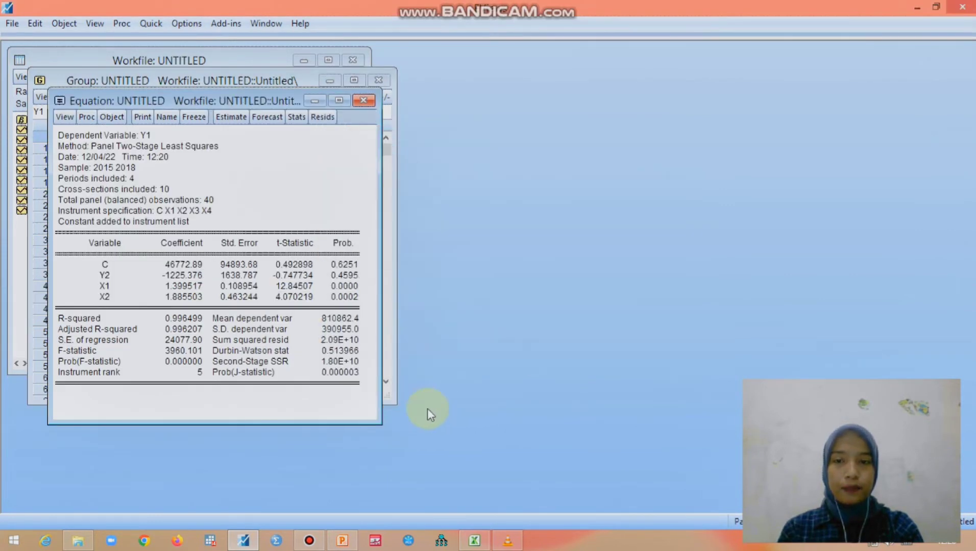
Enlarge the equation window and name the equation object "simultan1".
{"action": "left_click_drag", "start_coordinate": [381, 423], "coordinate": [451, 467]}
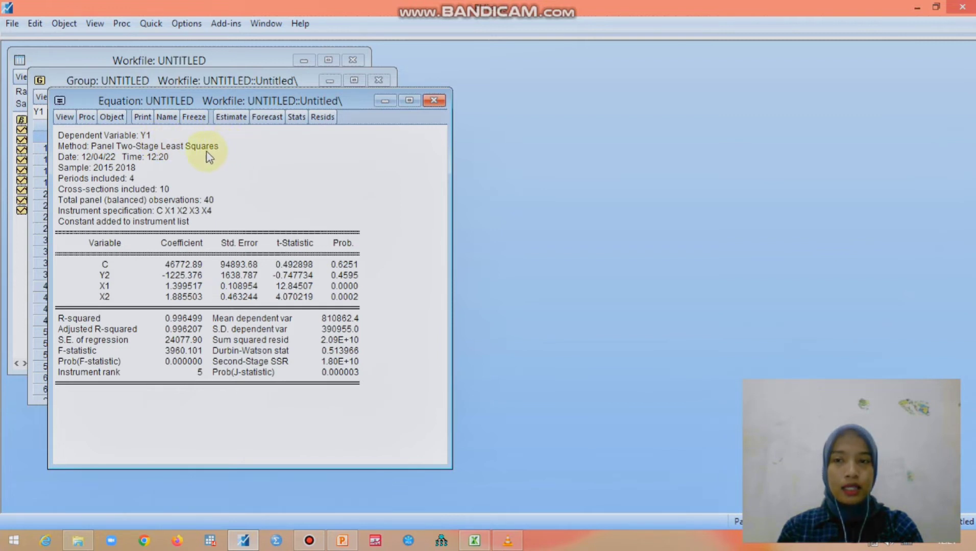
{"action": "left_click", "coordinate": [167, 117]}
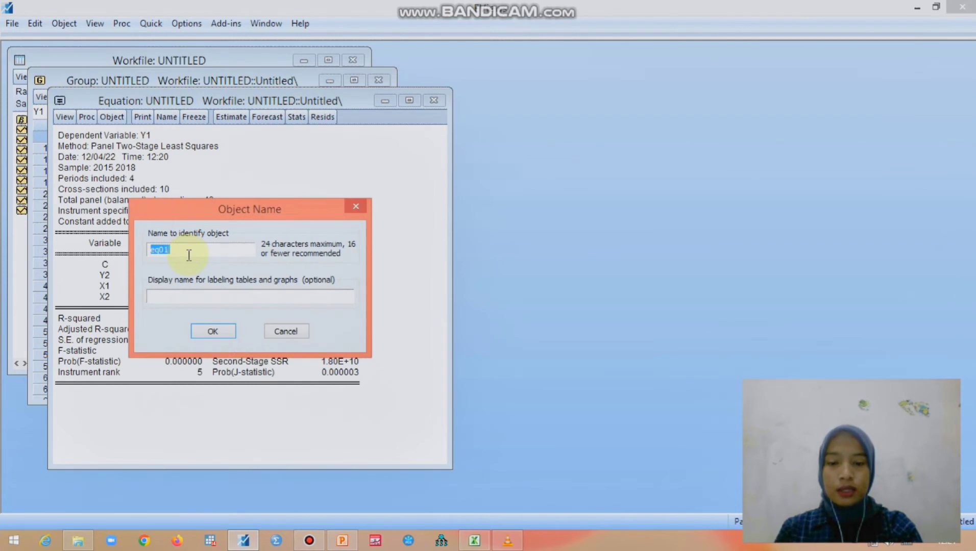
{"action": "type", "text": "simultan1"}
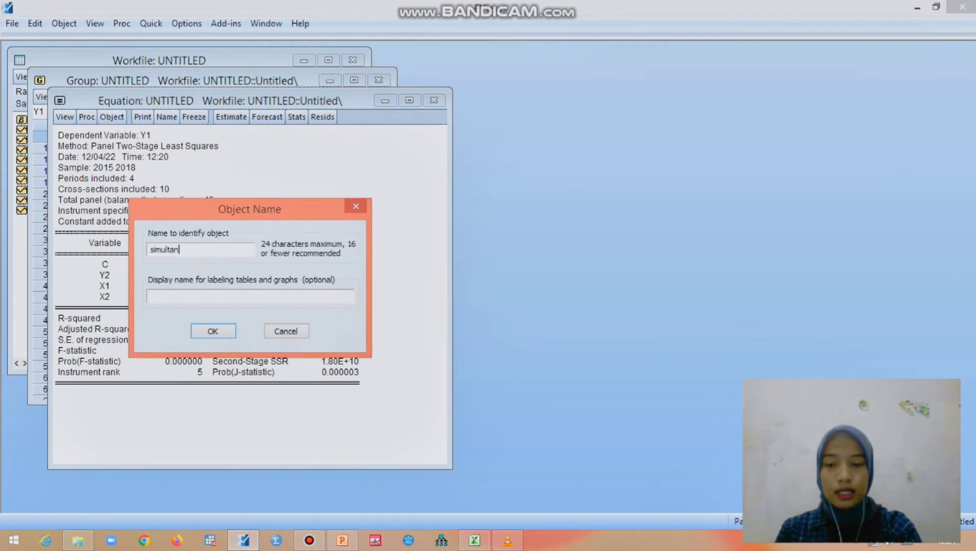
{"action": "left_click", "coordinate": [210, 331]}
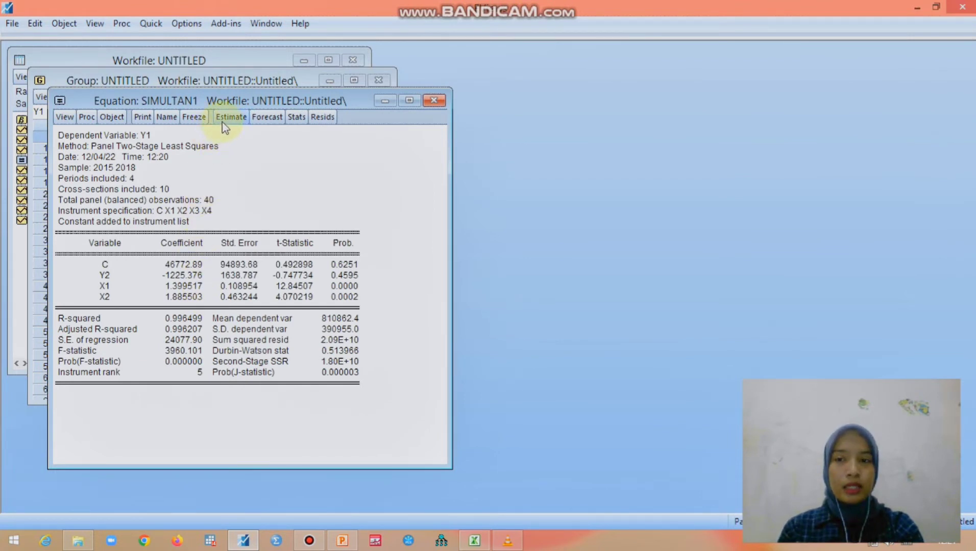
Reopen the equation's estimation settings and change the dependent variable to y2 and the first regressor after the constant to y1.
{"action": "left_click", "coordinate": [225, 119]}
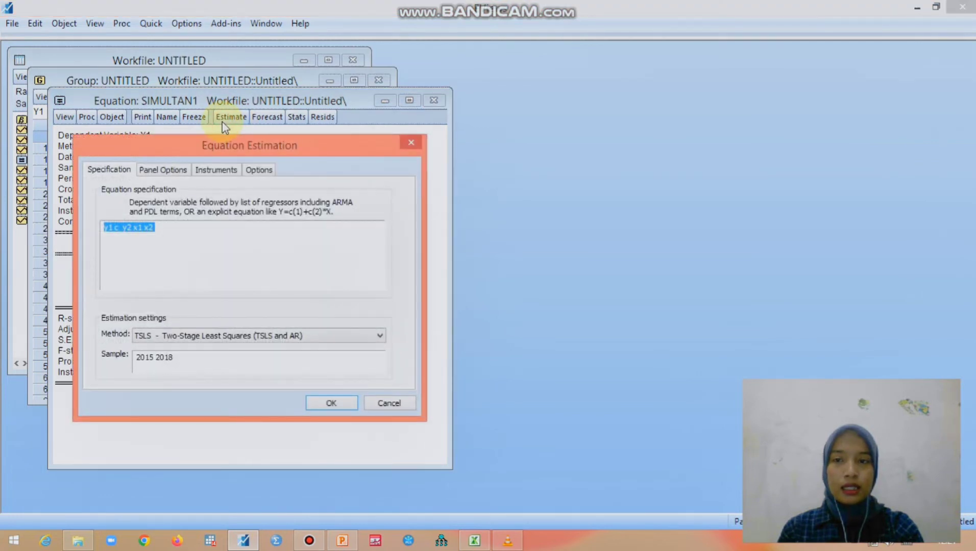
{"action": "left_click", "coordinate": [113, 229]}
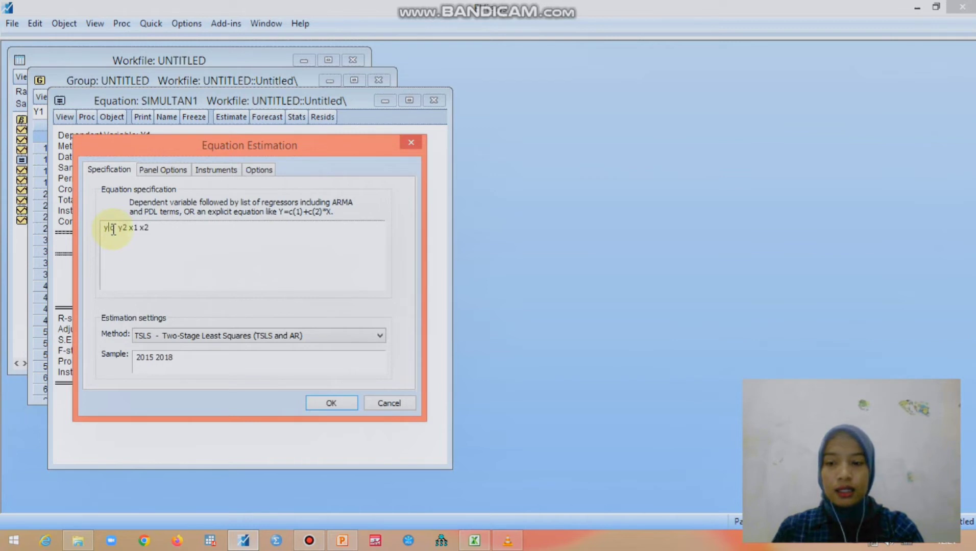
{"action": "key", "text": "BackSpace"}
{"action": "type", "text": "2"}
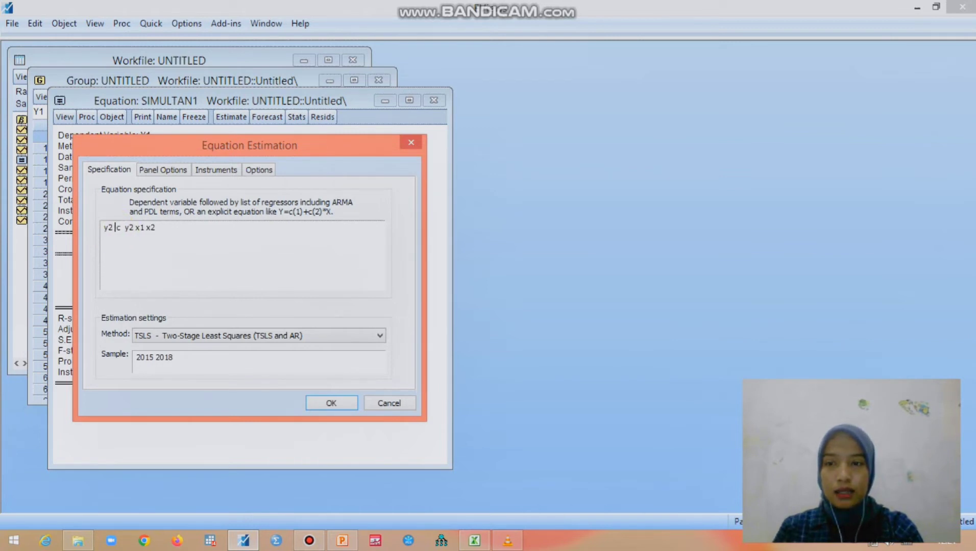
{"action": "left_click", "coordinate": [135, 228]}
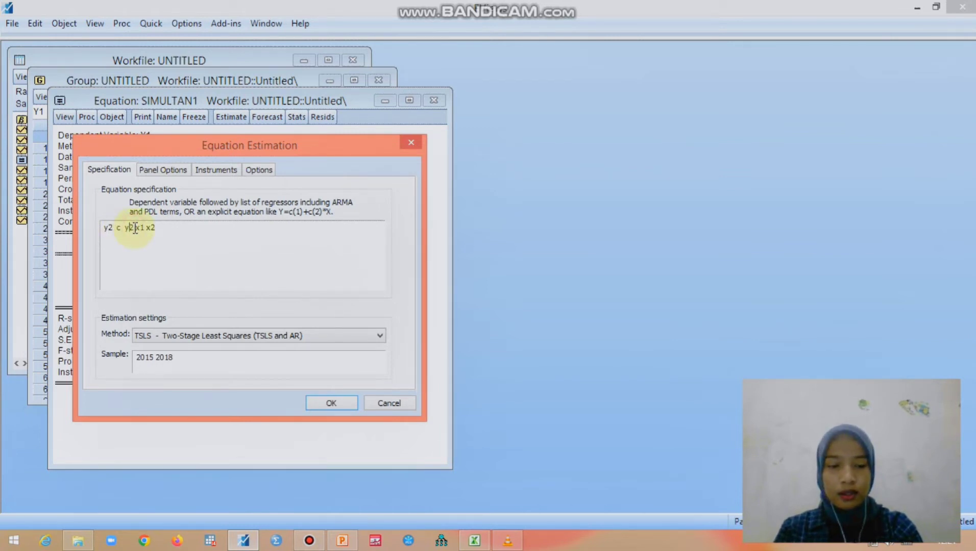
{"action": "key", "text": "BackSpace"}
{"action": "type", "text": "1"}
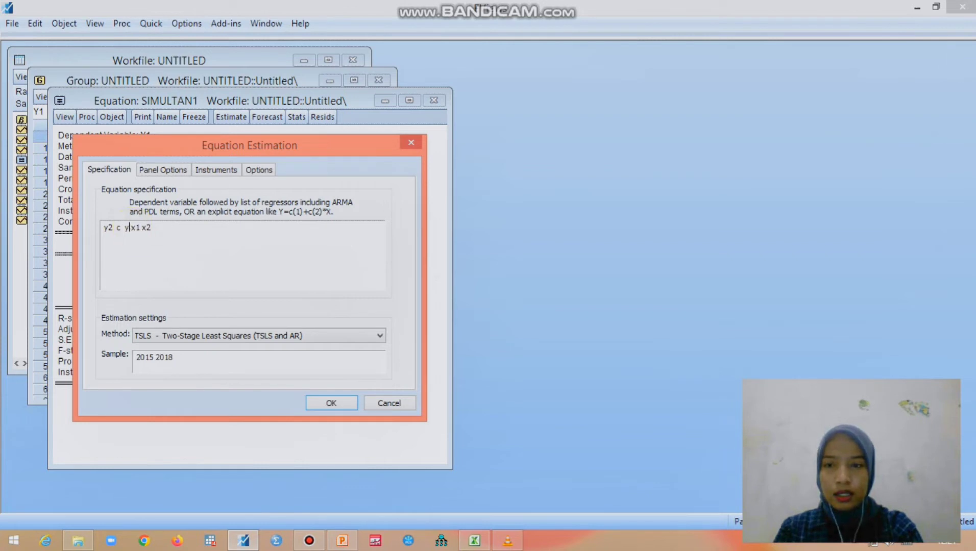
Replace the last two regressors with x3 and x4, check the instrument list, and estimate the equation.
{"action": "left_click", "coordinate": [147, 228]}
{"action": "key", "text": "BackSpace"}
{"action": "type", "text": "3 x"}
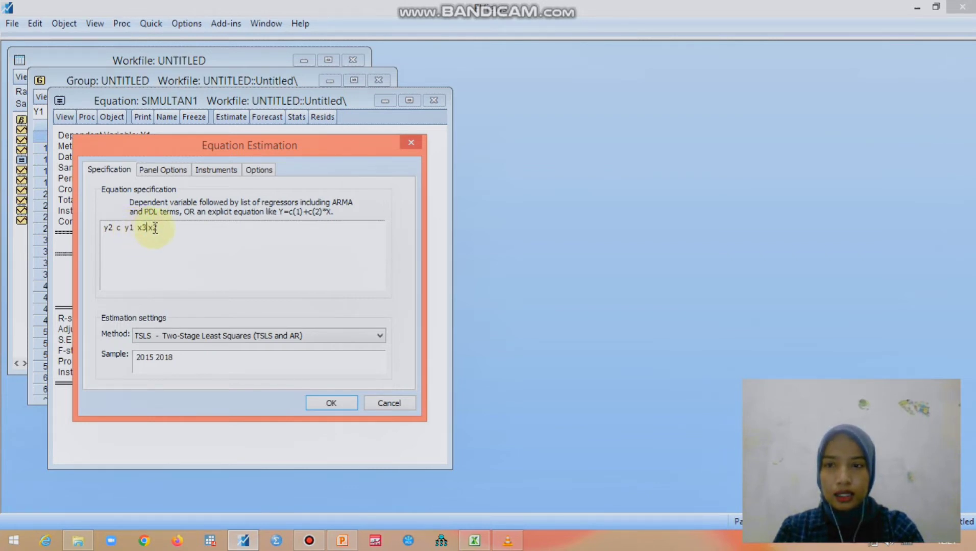
{"action": "type", "text": "4"}
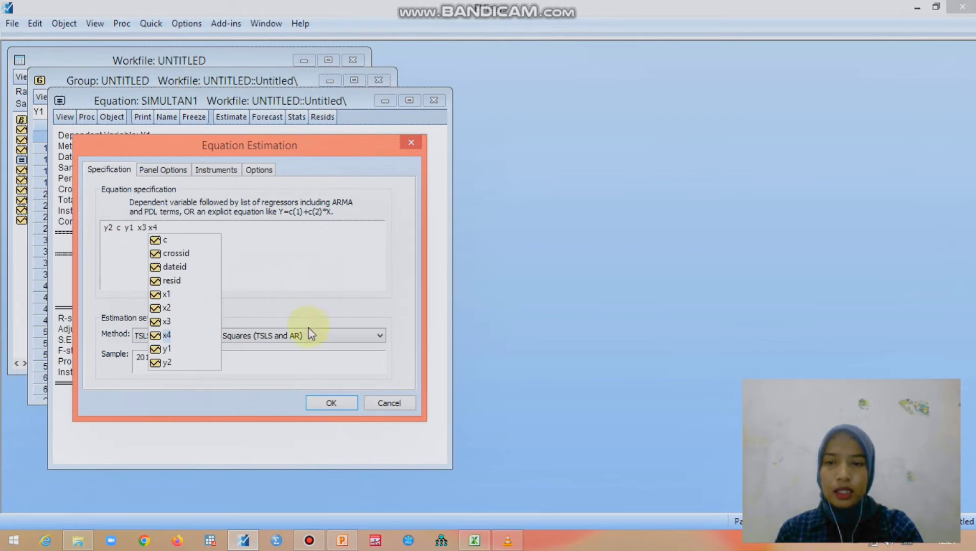
{"action": "left_click", "coordinate": [216, 170]}
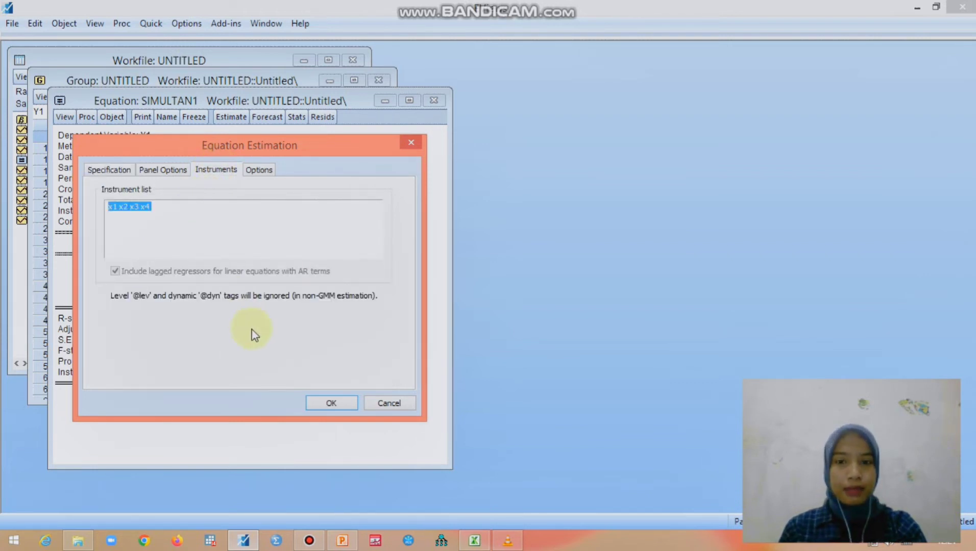
{"action": "left_click", "coordinate": [327, 404]}
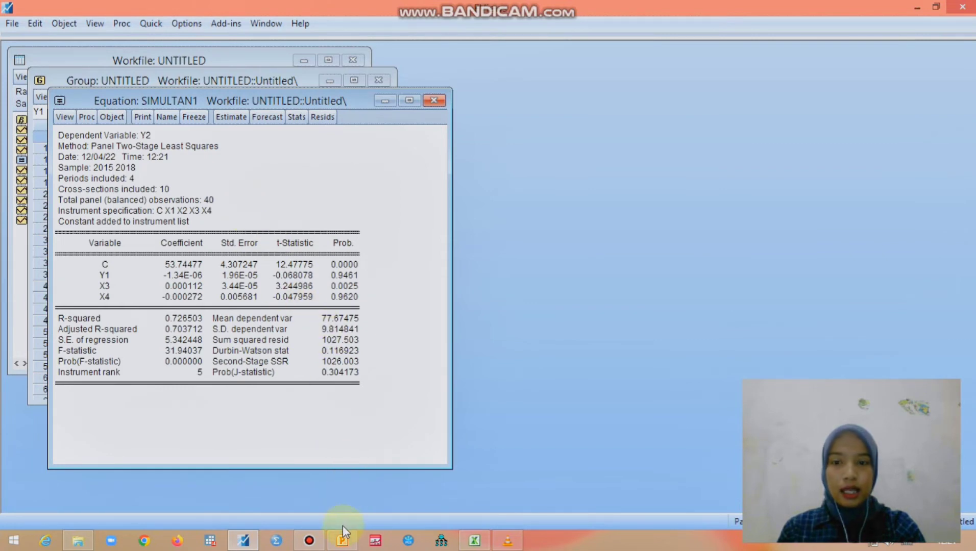
Switch to the PowerPoint presentation and go to the "Persamaan Simultan 1" slide with the Y1 regression output.
{"action": "left_click", "coordinate": [343, 541]}
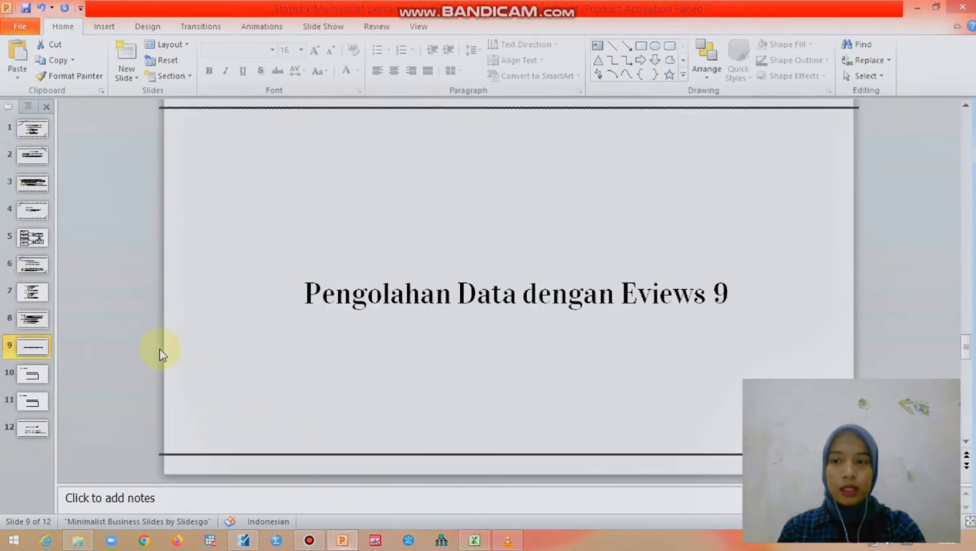
{"action": "scroll", "coordinate": [161, 353], "scroll_direction": "down", "scroll_amount": 1}
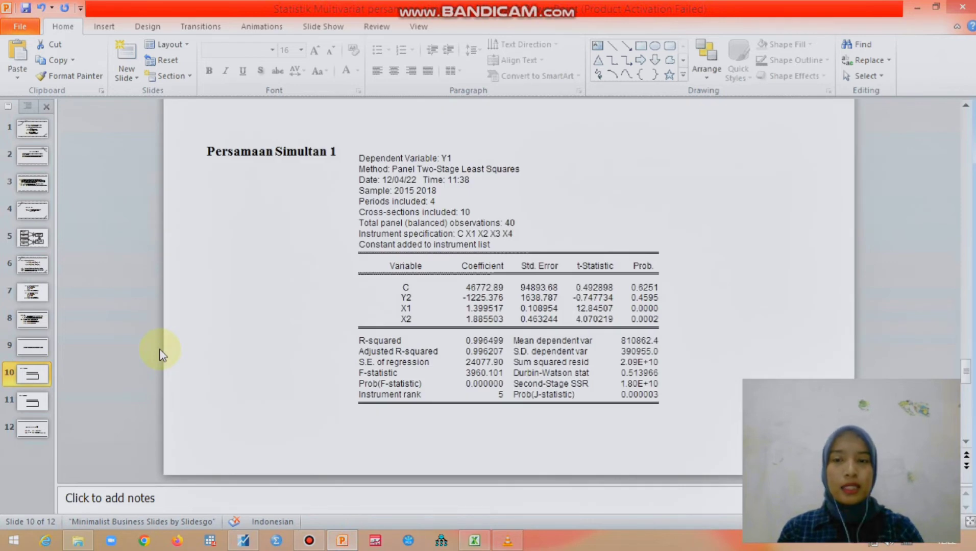